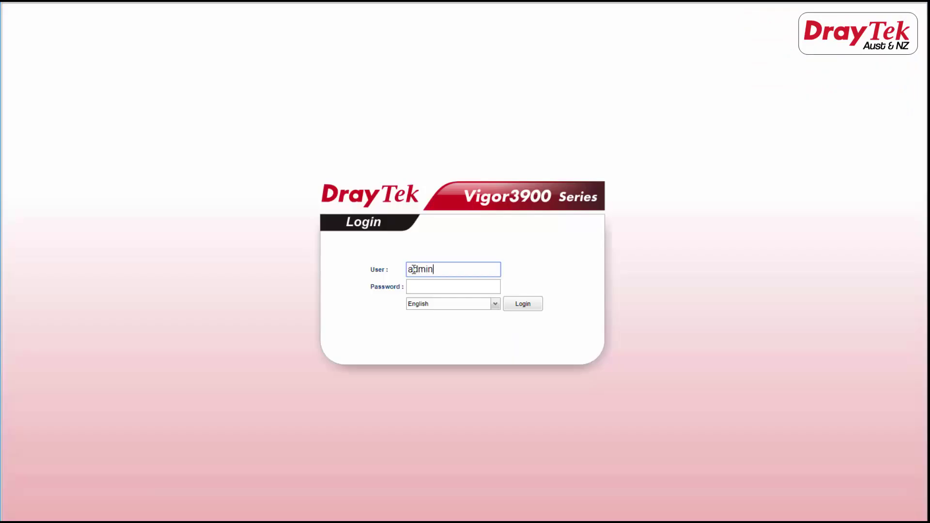
# Log in to the Vigor3900 with the admin password and open VPN central management General Setup.
pyautogui.press('Tab')
pyautogui.write('admin')
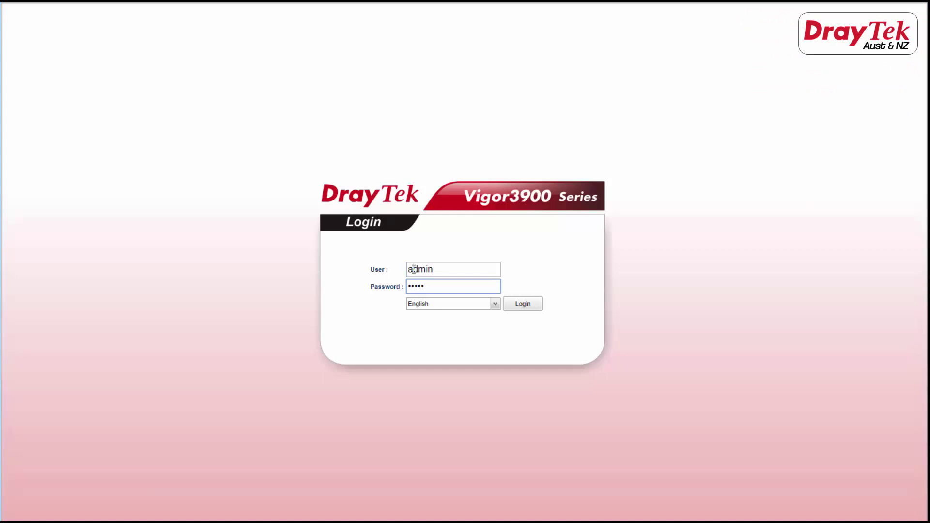
pyautogui.click(515, 305)
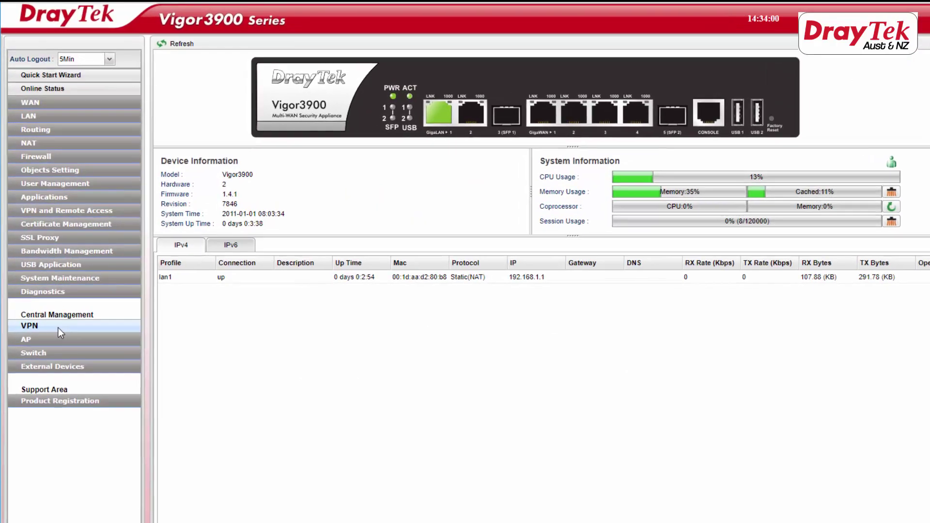
pyautogui.click(54, 303)
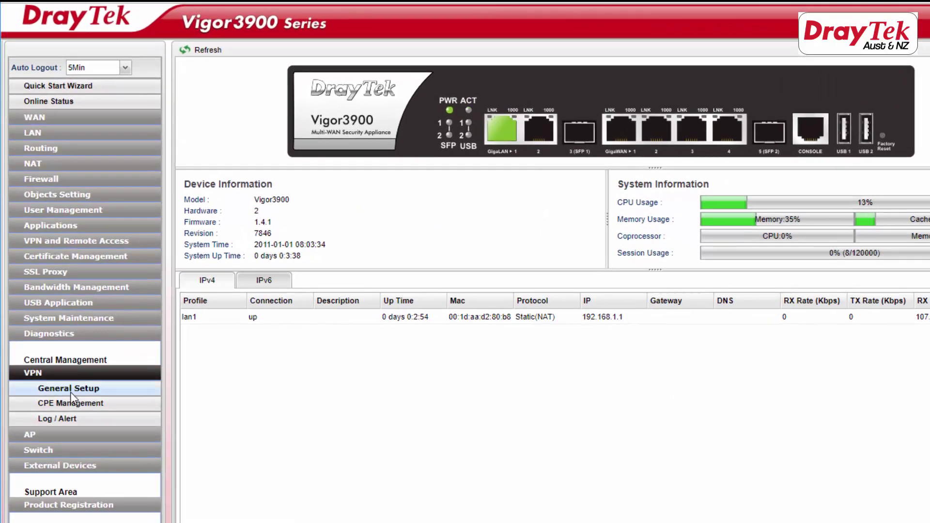
pyautogui.click(71, 391)
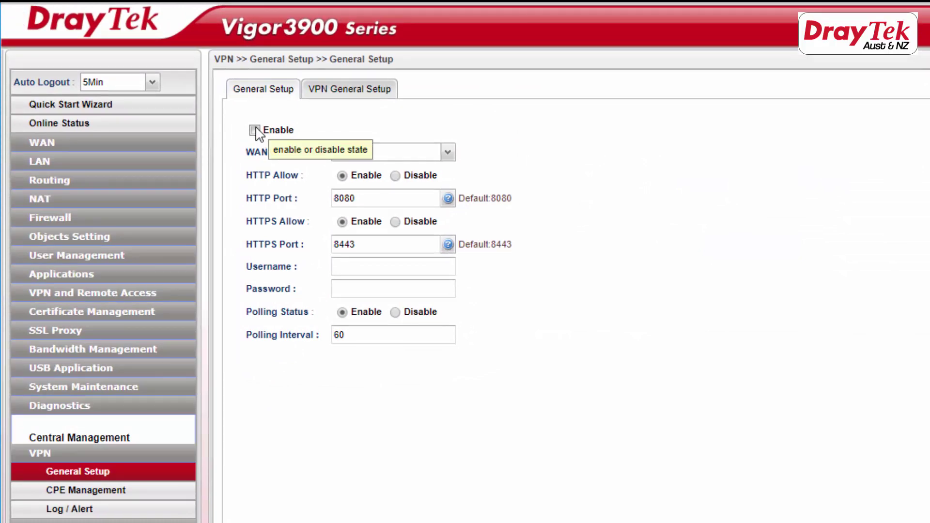
# Enable VPN central management on wan1, keeping HTTP port 8080 and HTTPS port 8443.
pyautogui.click(255, 130)
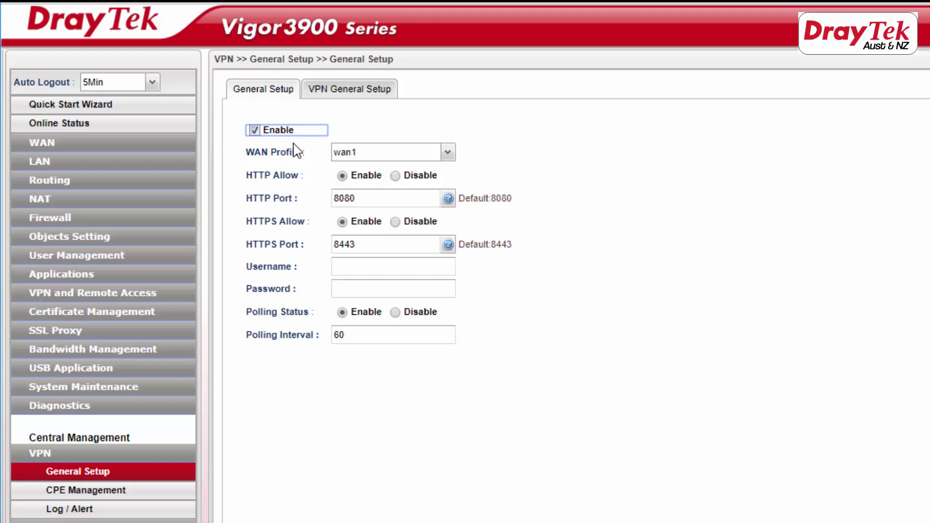
pyautogui.click(448, 153)
pyautogui.click(381, 170)
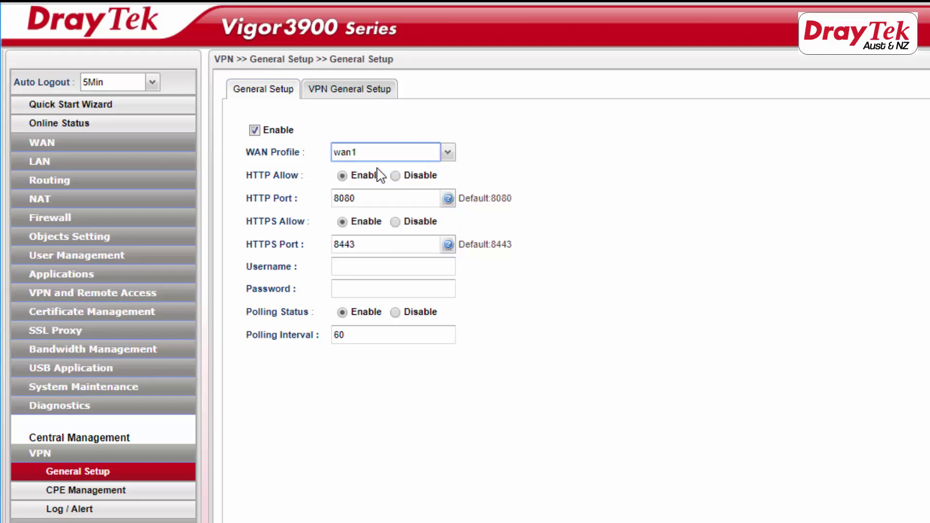
pyautogui.click(367, 199)
pyautogui.moveTo(367, 198); pyautogui.dragTo(333, 200)
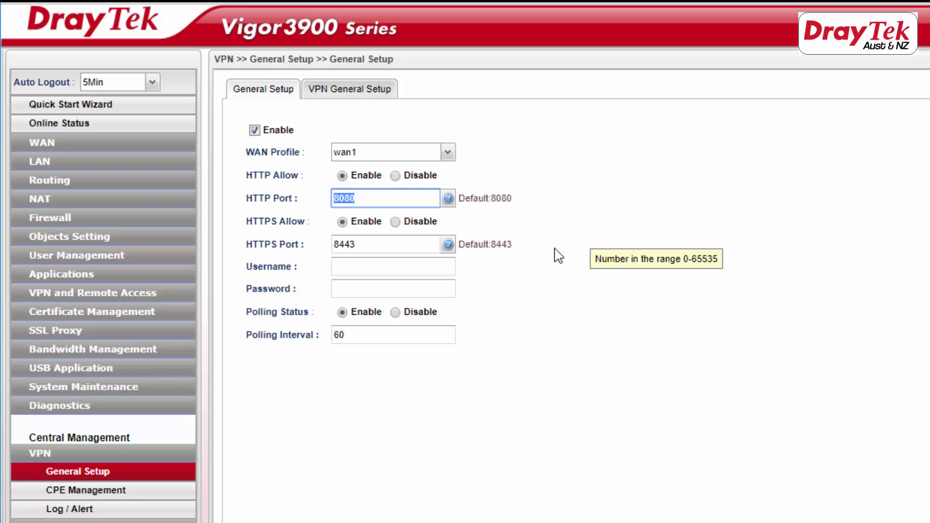
pyautogui.moveTo(378, 244); pyautogui.dragTo(334, 245)
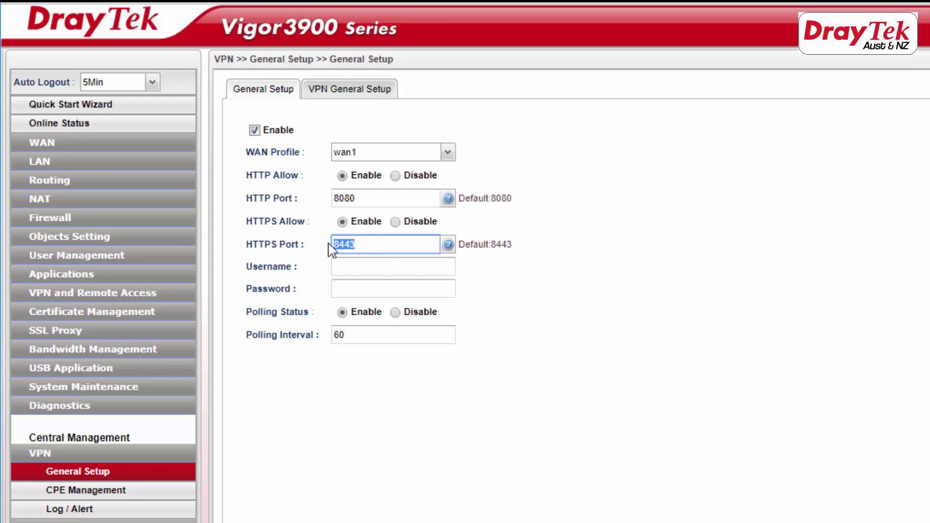
pyautogui.click(610, 305)
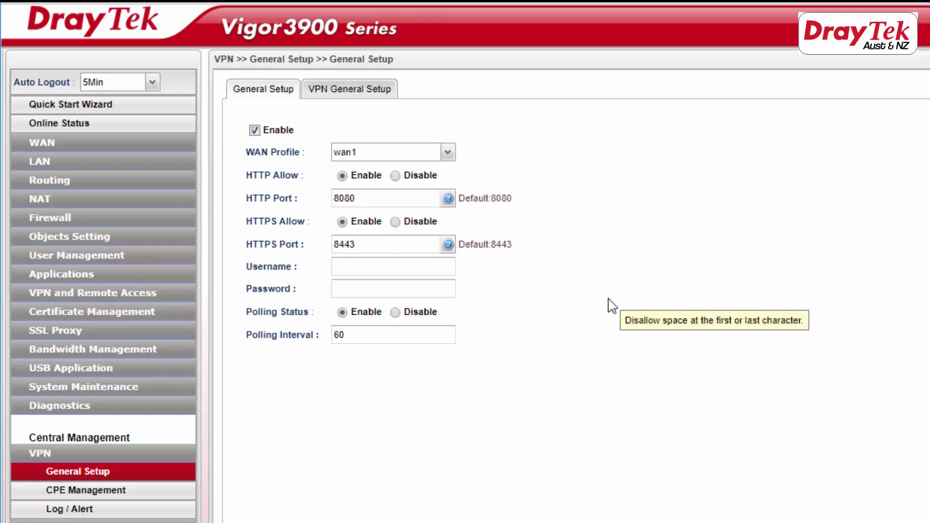
# Enter the ACS username and password and apply the central management settings.
pyautogui.click(349, 267)
pyautogui.write('acs')
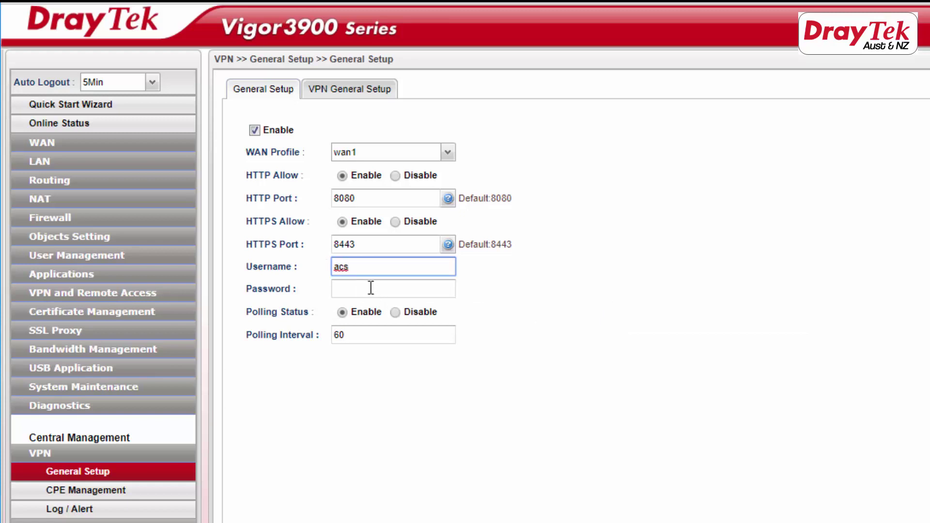
pyautogui.click(363, 290)
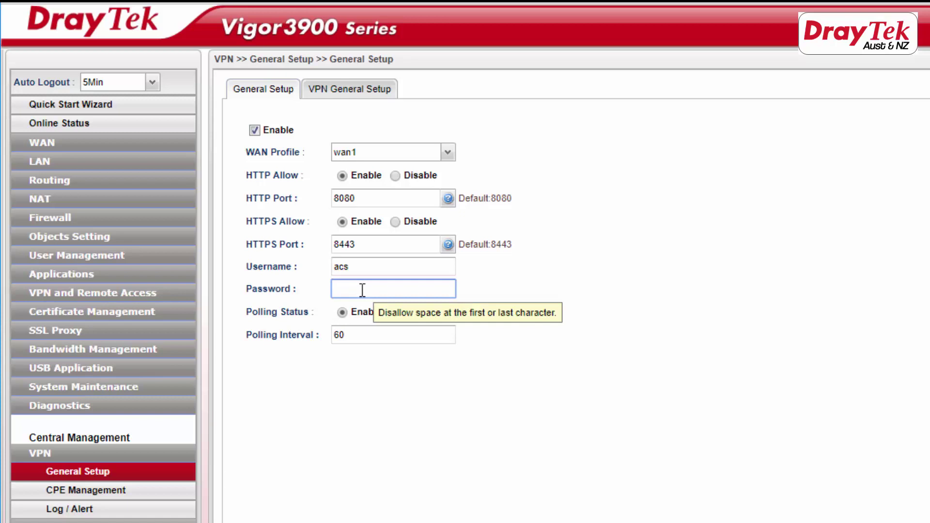
pyautogui.write('axxxxxxxx')
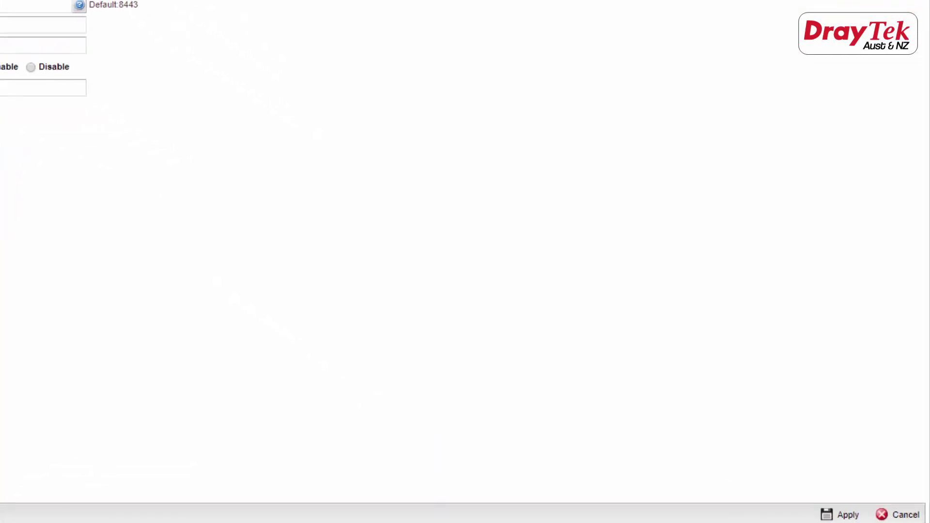
pyautogui.click(838, 515)
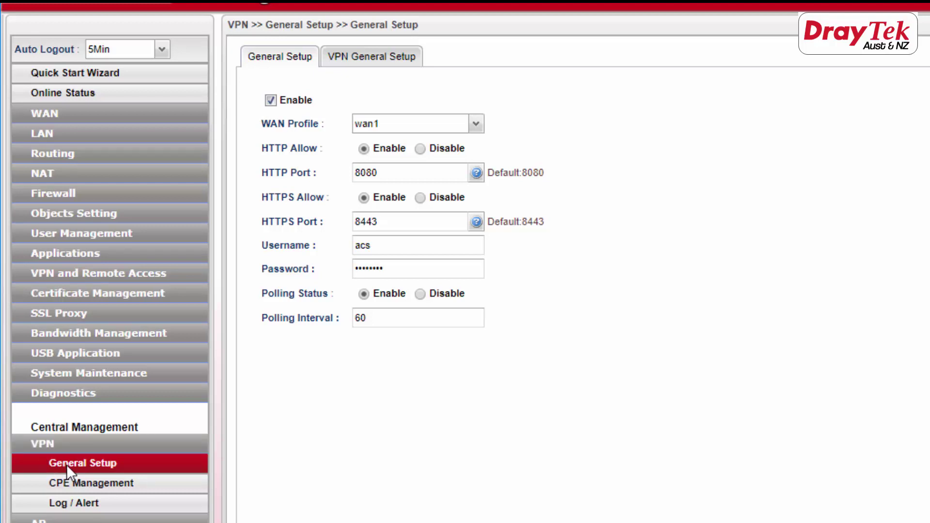
# Apply VPN General Setup with wan1, local subnet 192.168.1.0/24, AH security and Aggressive mode.
pyautogui.click(393, 60)
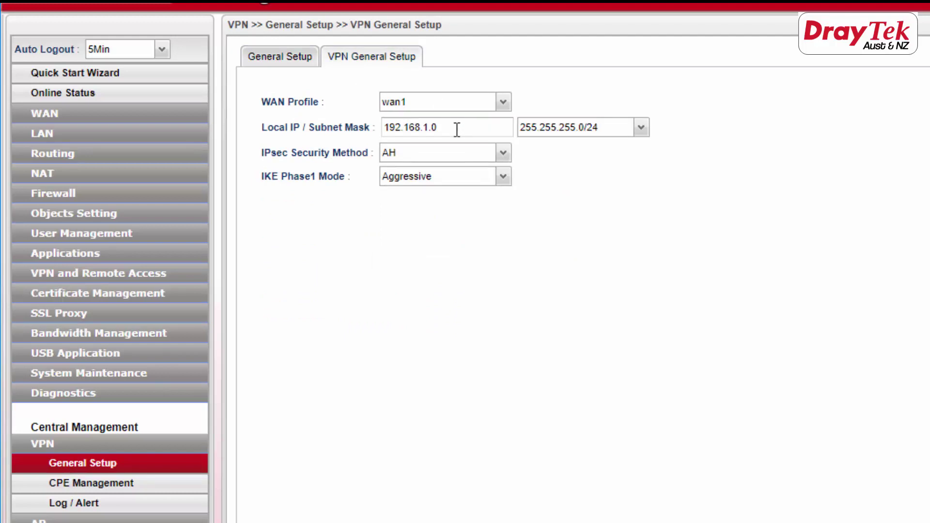
pyautogui.moveTo(457, 129); pyautogui.dragTo(384, 128)
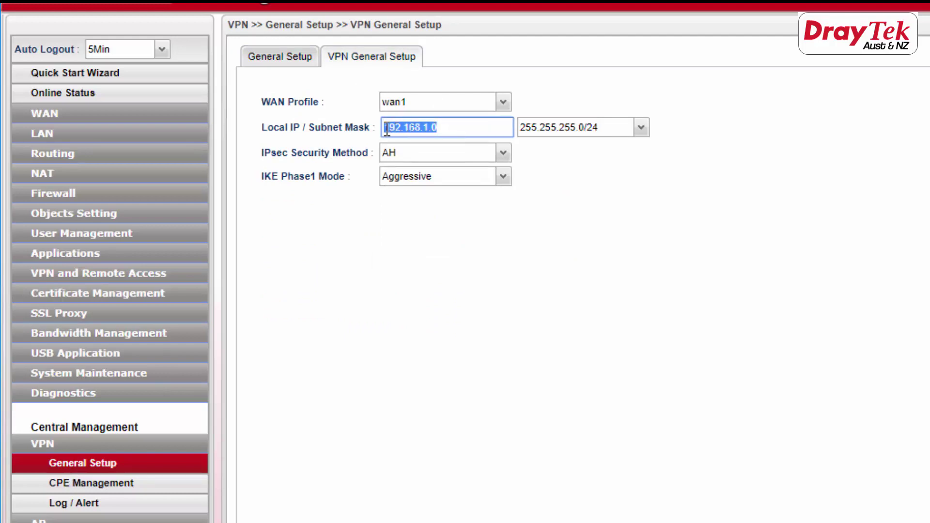
pyautogui.click(623, 226)
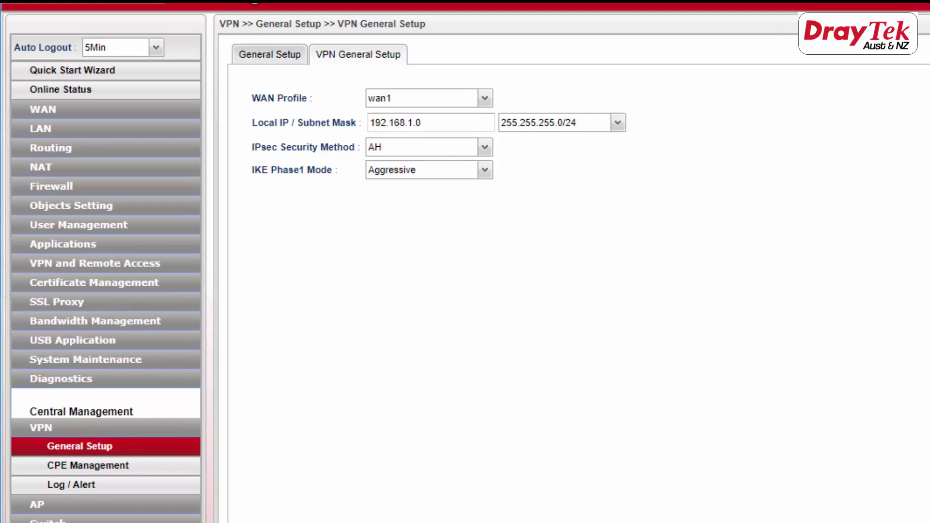
pyautogui.click(854, 504)
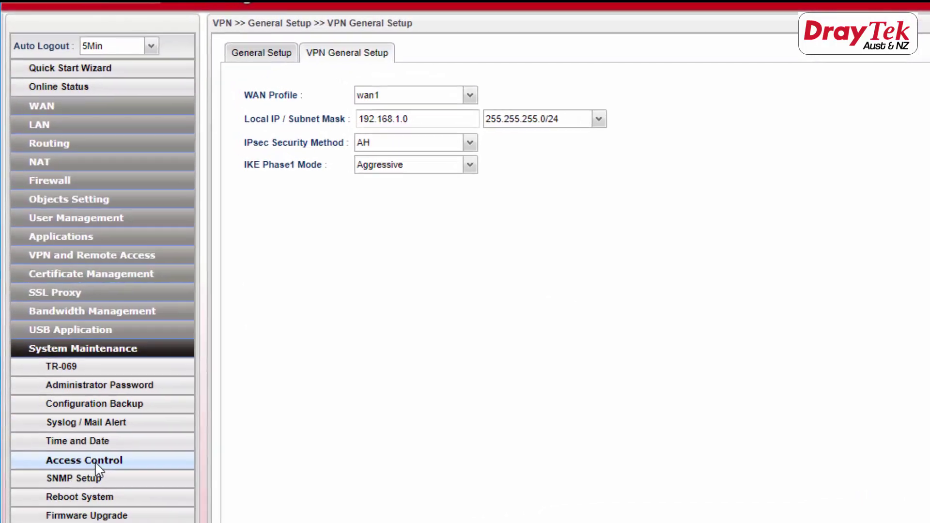
# Set Web Allow, SSH Allow and HTTPS Allow to Enable in Access Control and apply.
pyautogui.click(63, 315)
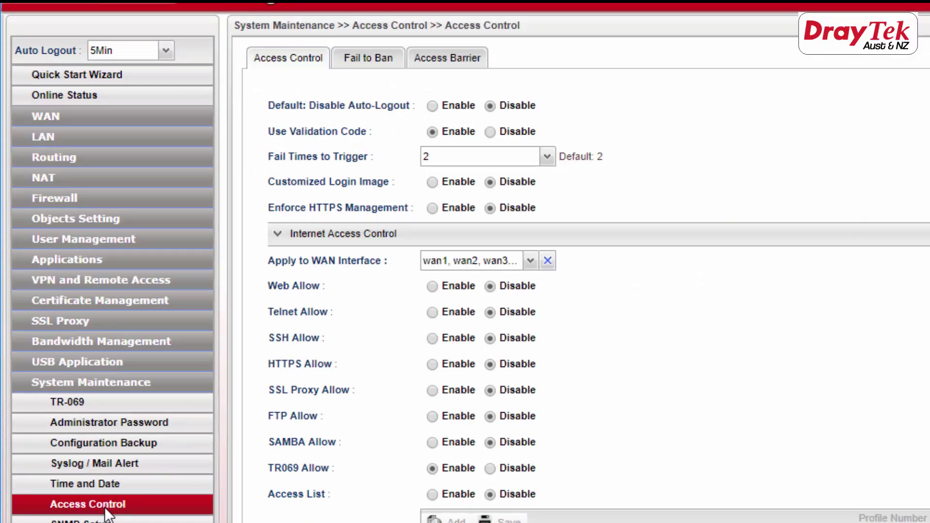
pyautogui.click(530, 262)
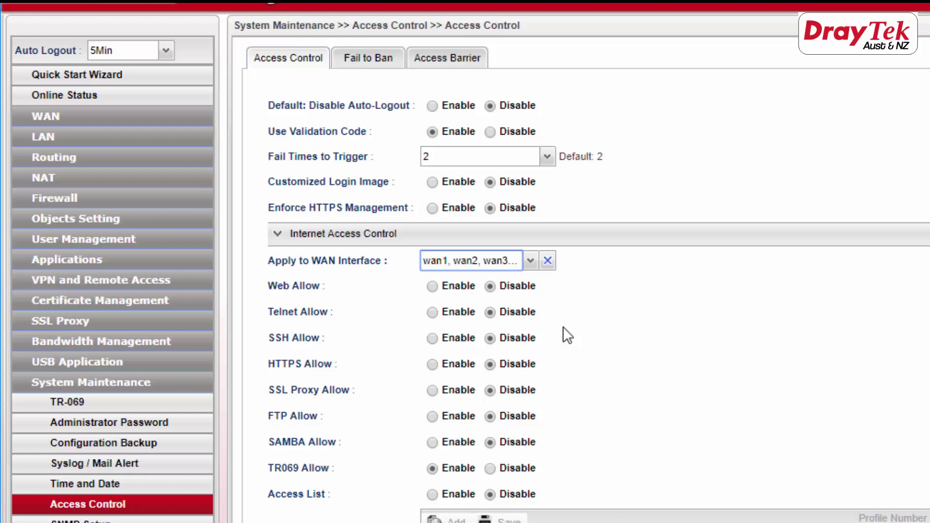
pyautogui.click(434, 285)
pyautogui.click(432, 338)
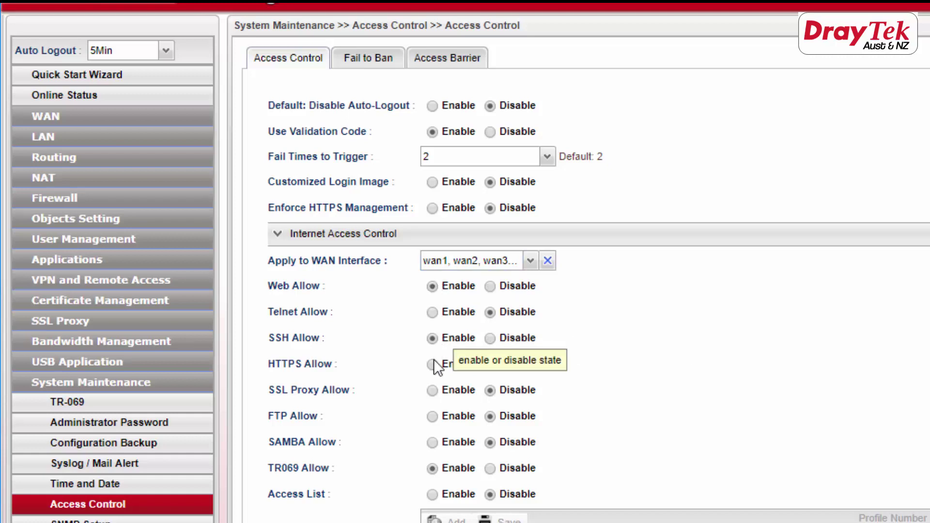
pyautogui.click(433, 364)
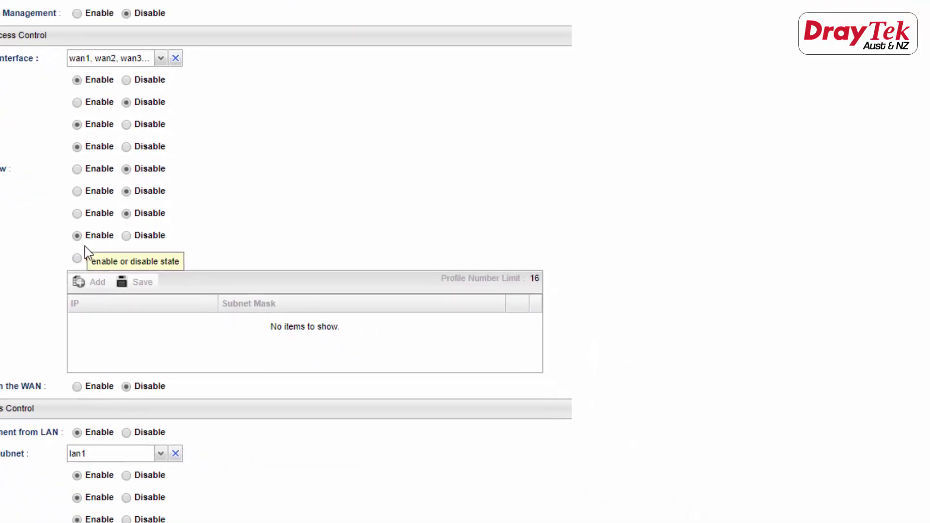
pyautogui.scroll(-10, 908, 469)
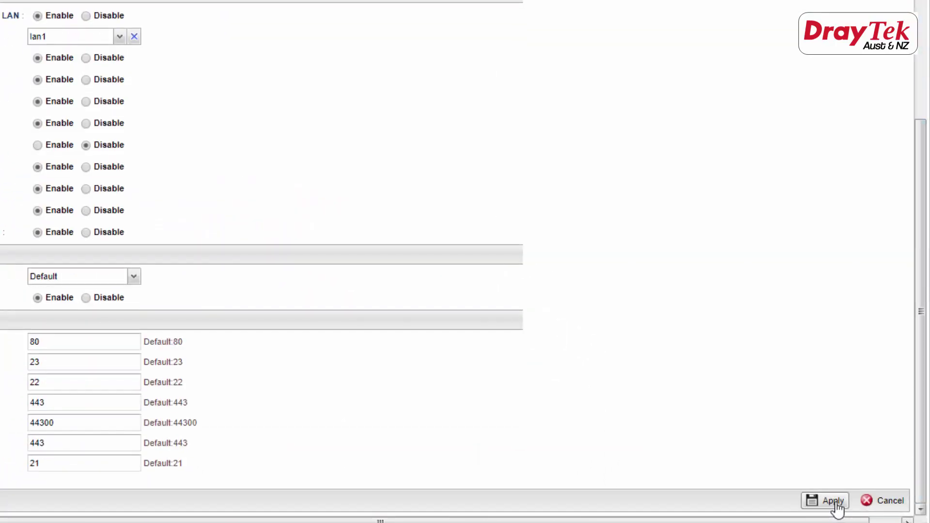
pyautogui.click(834, 502)
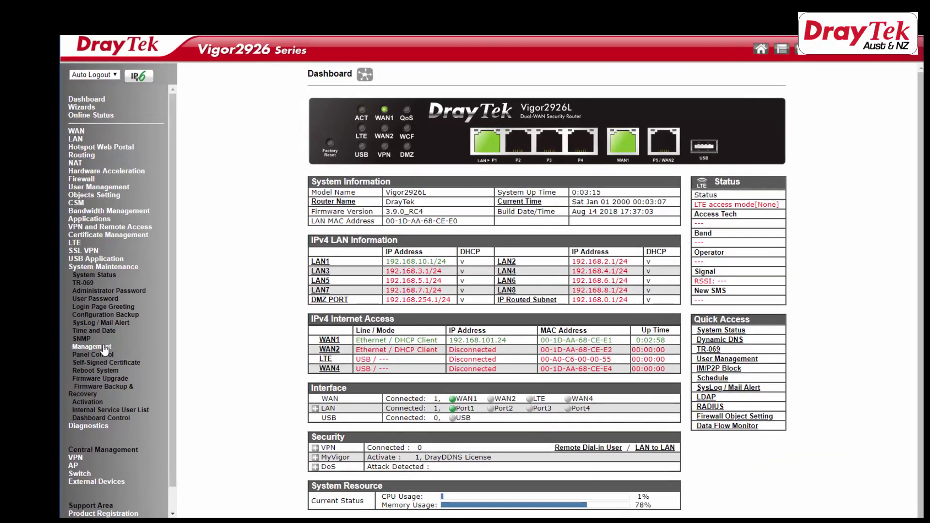
# Allow Internet management with Telnet, TR069 and SSH Server, save, acknowledge the warning and reboot.
pyautogui.click(92, 347)
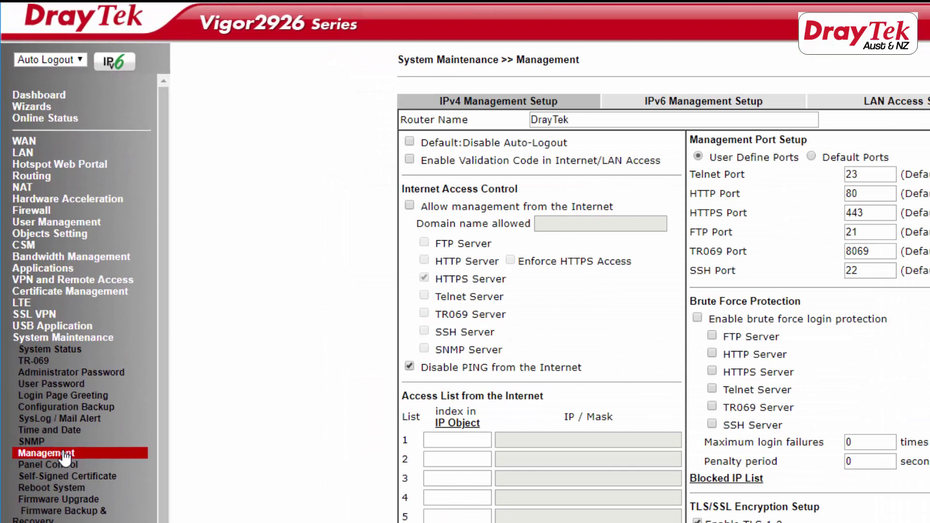
pyautogui.click(408, 206)
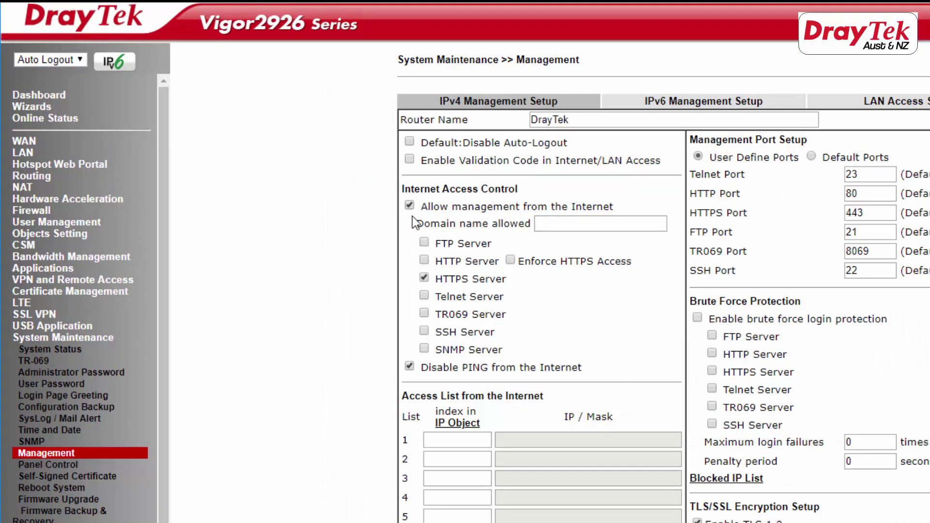
pyautogui.click(425, 295)
pyautogui.click(425, 331)
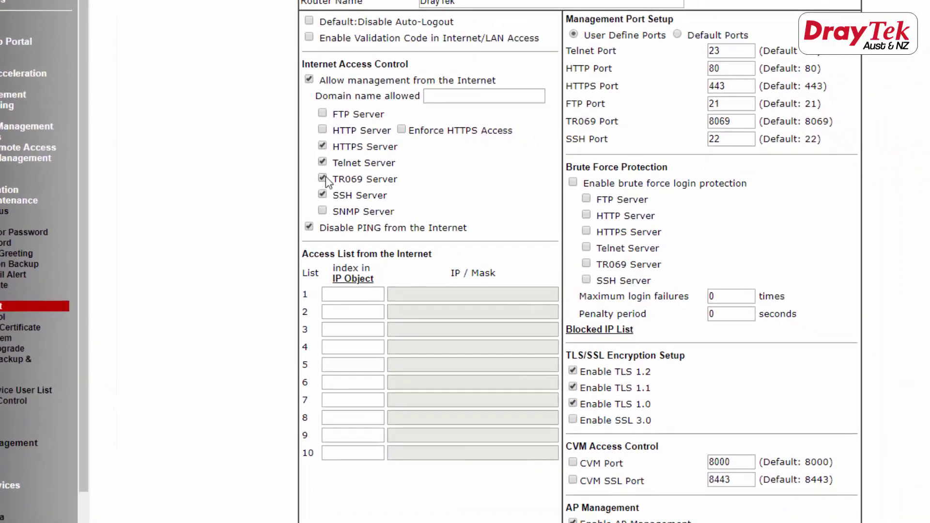
pyautogui.click(390, 268)
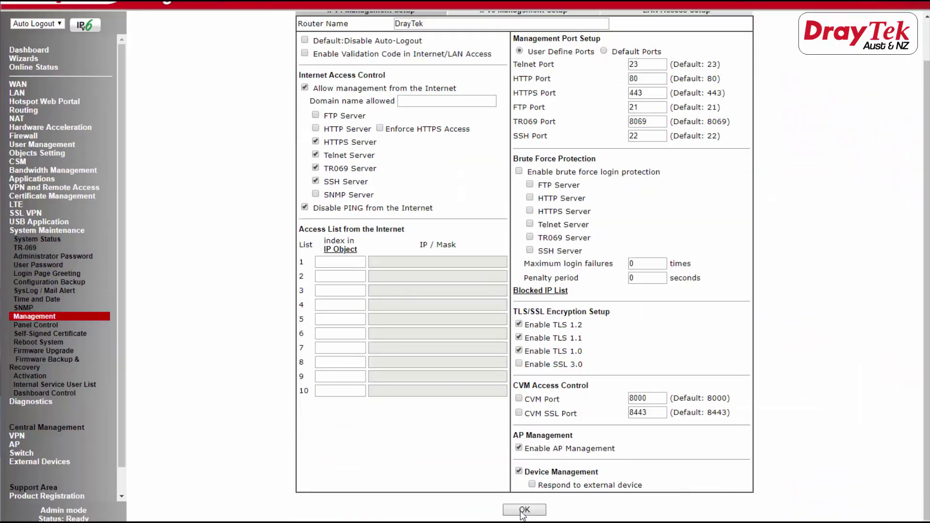
pyautogui.click(522, 510)
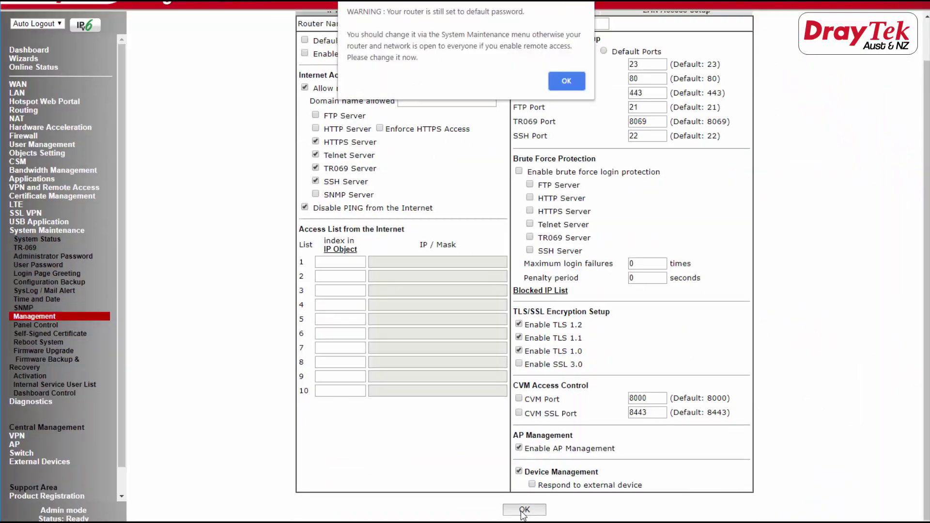
pyautogui.click(572, 81)
pyautogui.click(534, 139)
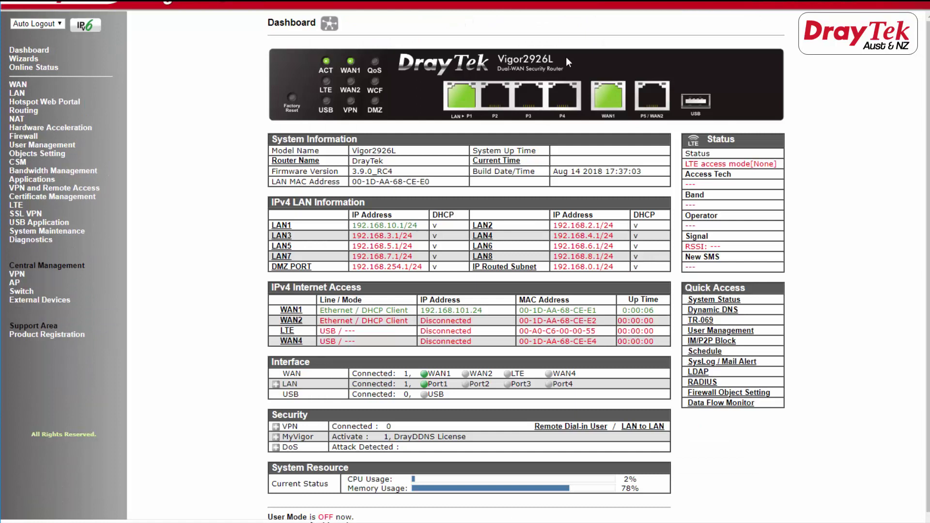
# Open System Maintenance > TR-069 and select Enable.
pyautogui.click(60, 233)
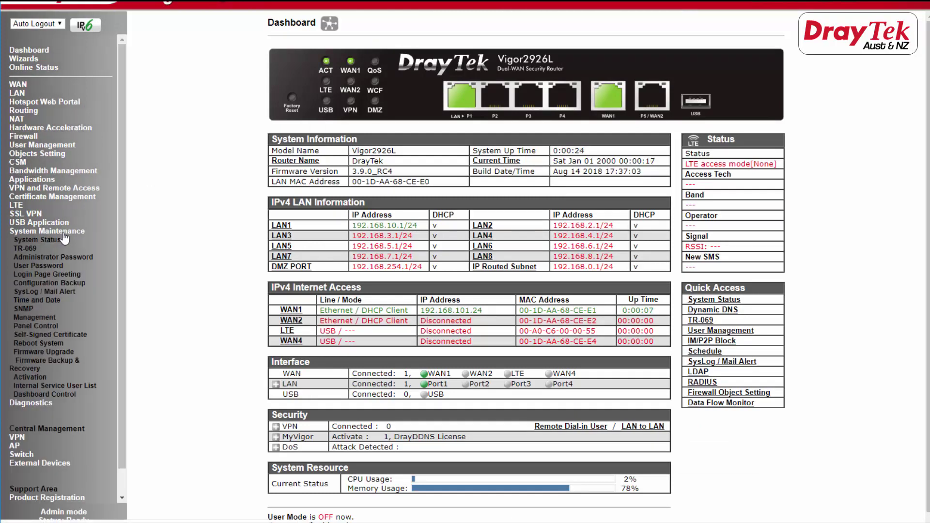
pyautogui.click(35, 249)
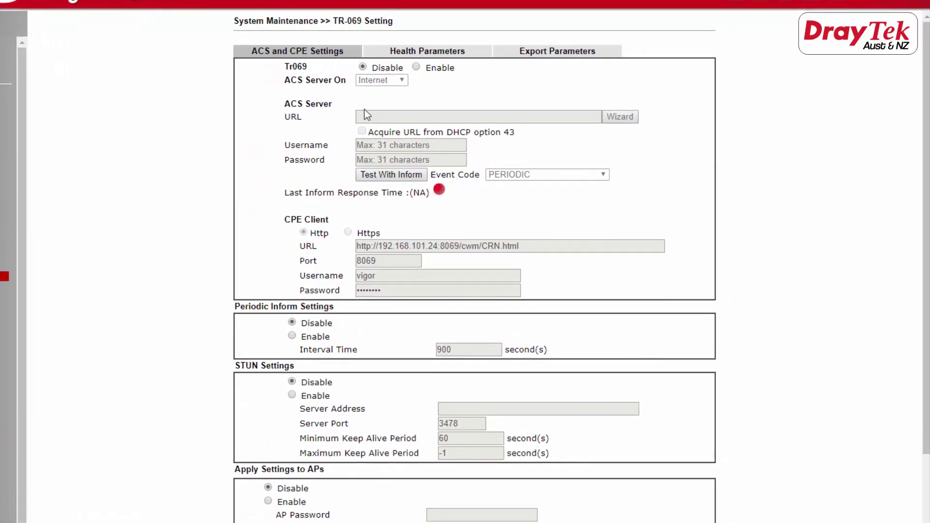
pyautogui.click(417, 65)
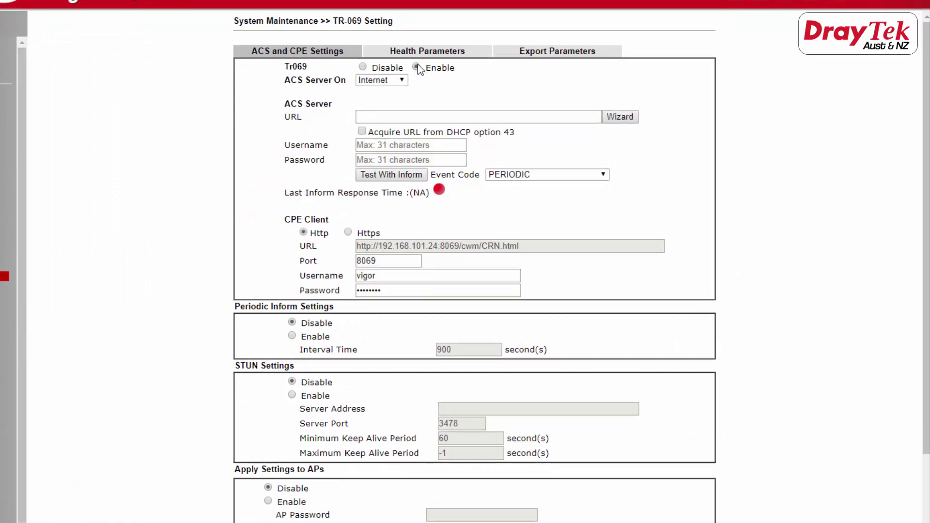
# Build the ACS URL with the wizard: http, server 192.168.101.27, port 8080.
pyautogui.click(623, 117)
pyautogui.click(705, 203)
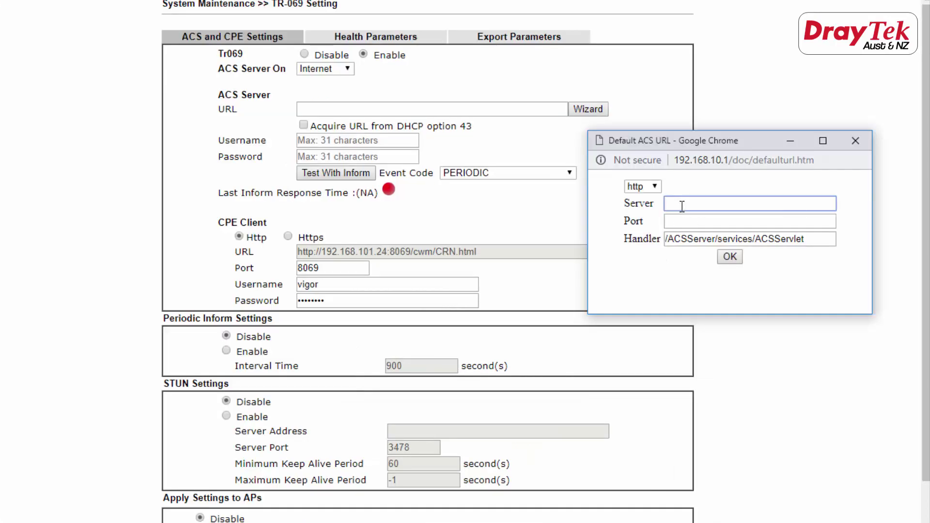
pyautogui.click(656, 185)
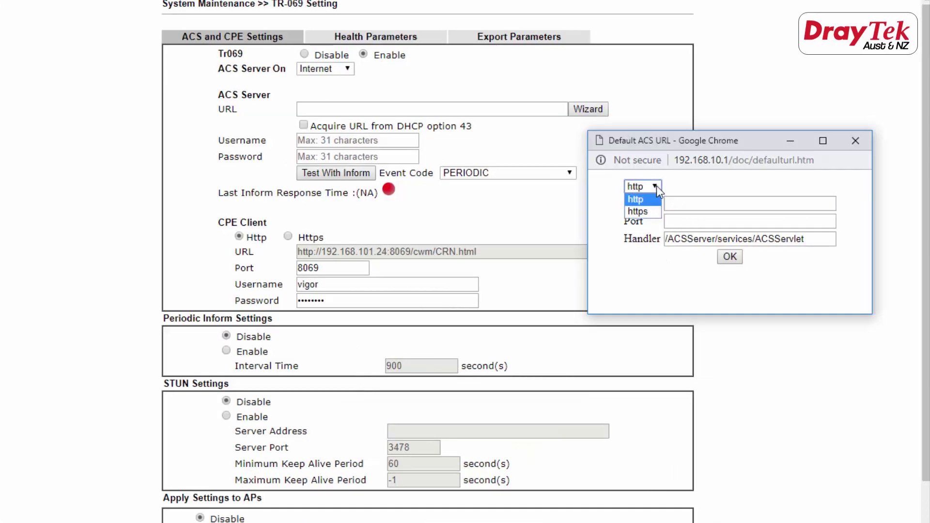
pyautogui.click(656, 185)
pyautogui.click(676, 206)
pyautogui.write('192')
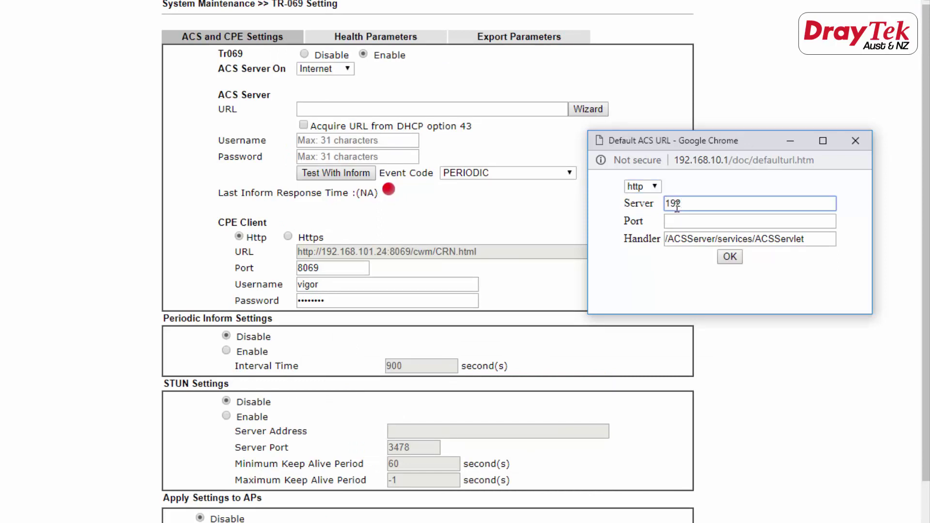
pyautogui.write('.168')
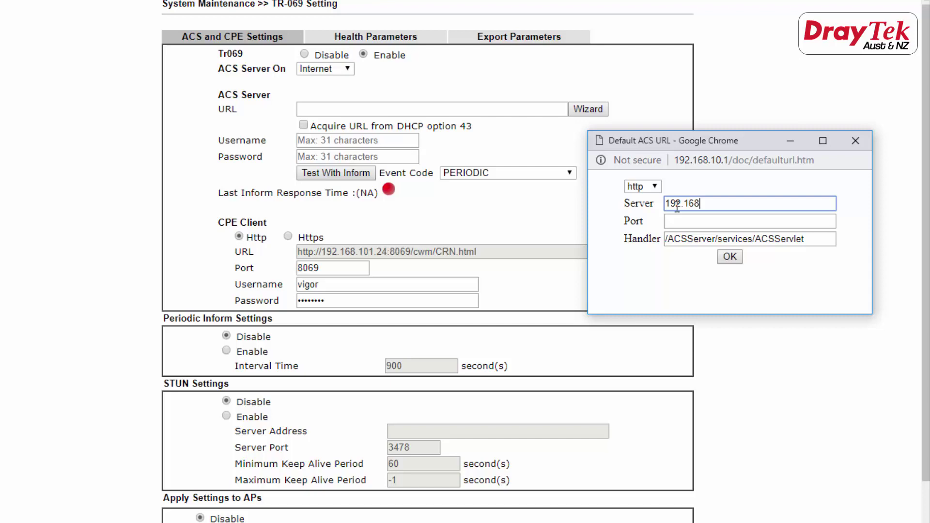
pyautogui.write('.101')
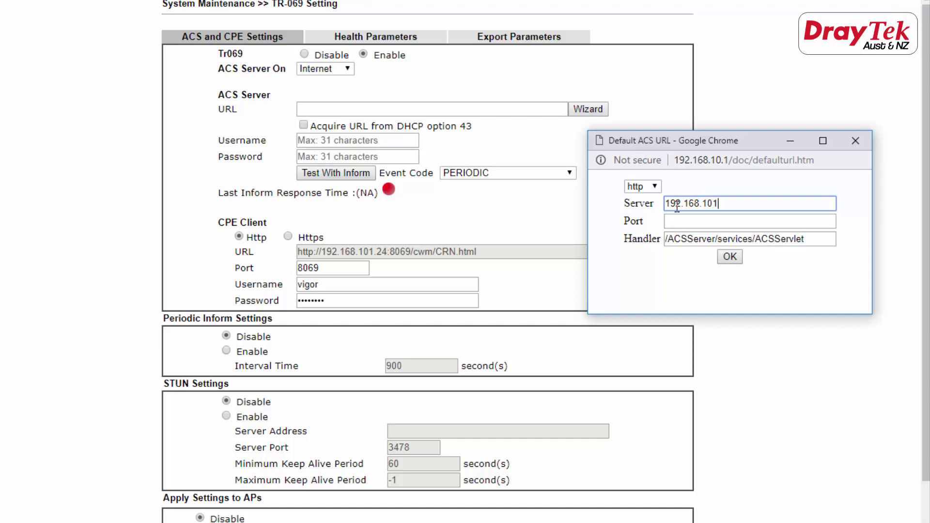
pyautogui.write('.27')
pyautogui.click(688, 221)
pyautogui.write('8080')
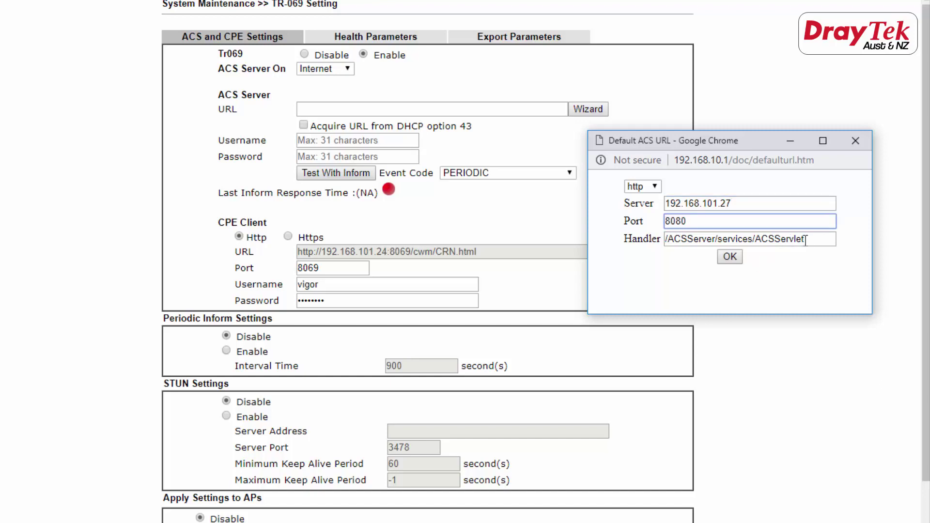
pyautogui.moveTo(805, 240); pyautogui.dragTo(680, 240)
pyautogui.click(731, 256)
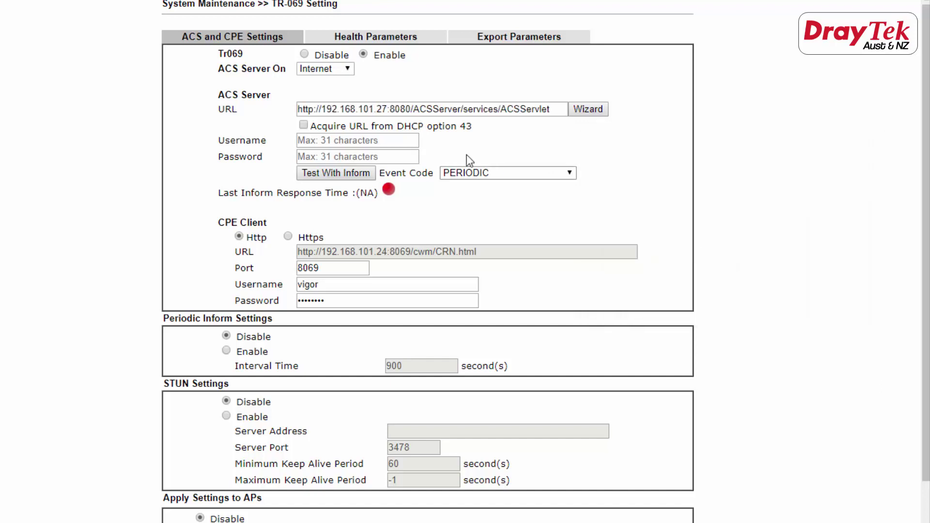
# Fill in the ACS username and password on the TR-069 page.
pyautogui.click(316, 138)
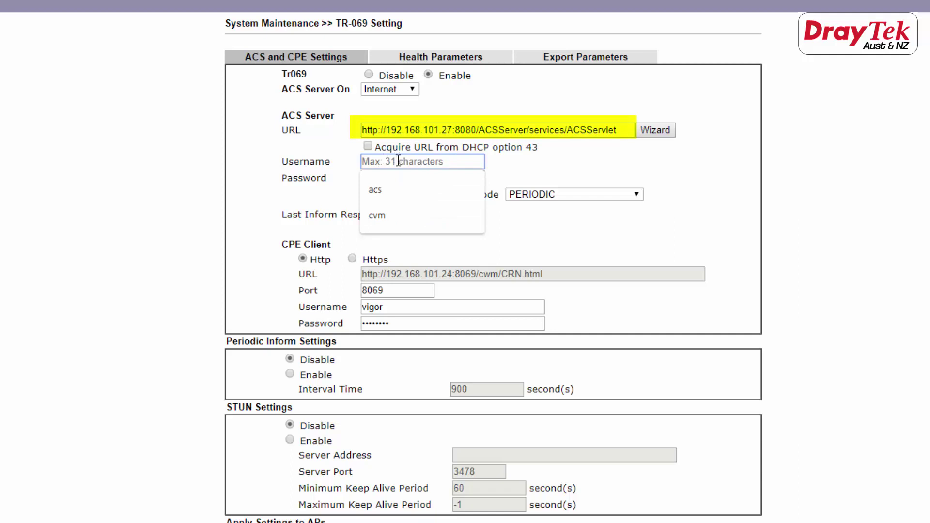
pyautogui.click(382, 188)
pyautogui.click(449, 178)
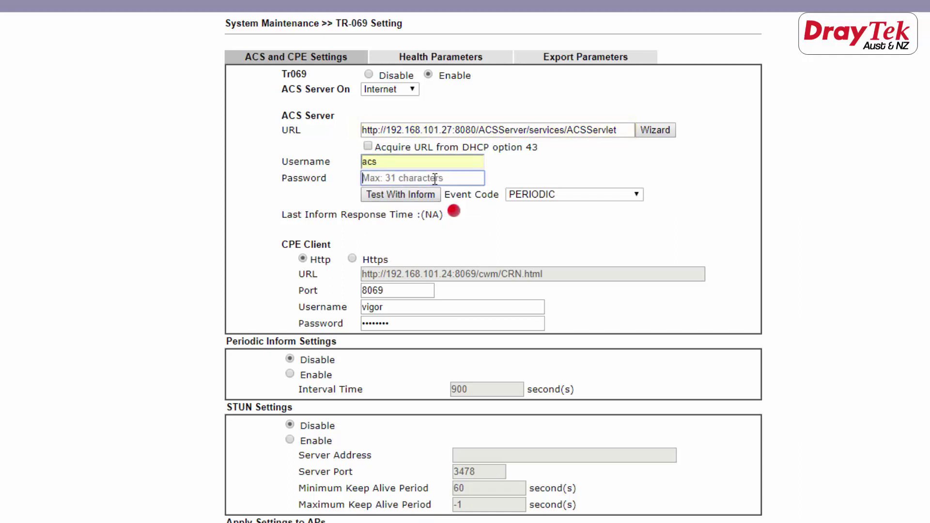
pyautogui.write('a•••••••')
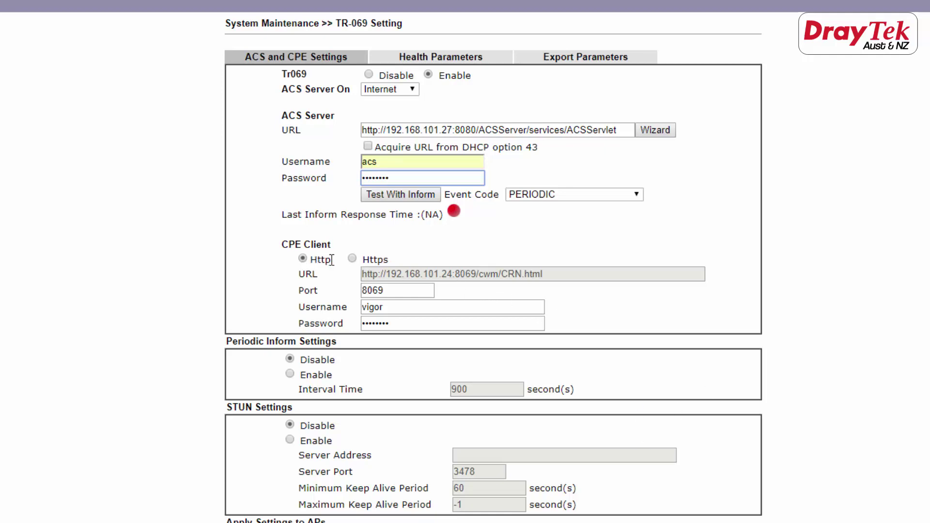
pyautogui.moveTo(332, 260); pyautogui.dragTo(308, 259)
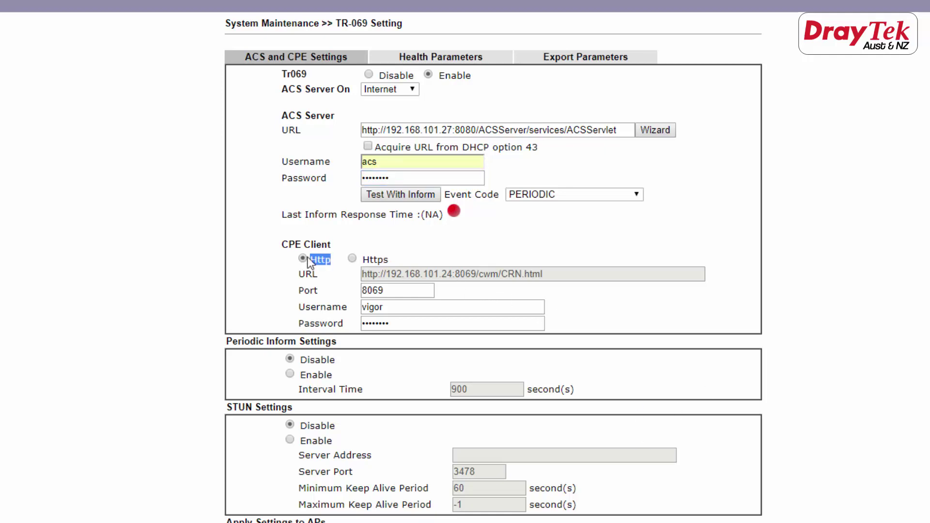
pyautogui.click(562, 276)
# Enable periodic inform with a 9-second interval, replacing 900, and submit the page.
pyautogui.click(289, 375)
pyautogui.click(470, 390)
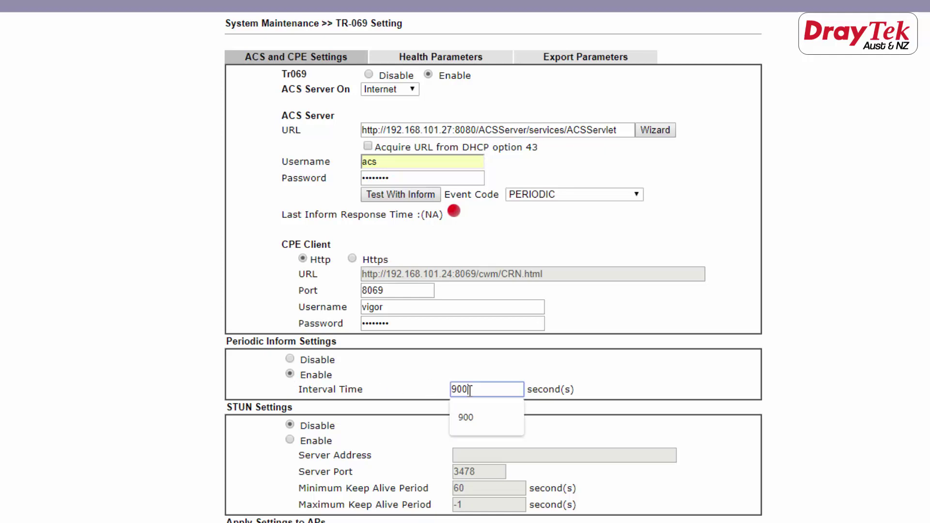
pyautogui.doubleClick(470, 390)
pyautogui.click(473, 389)
pyautogui.press('BackSpace')
pyautogui.press('BackSpace')
pyautogui.click(474, 417)
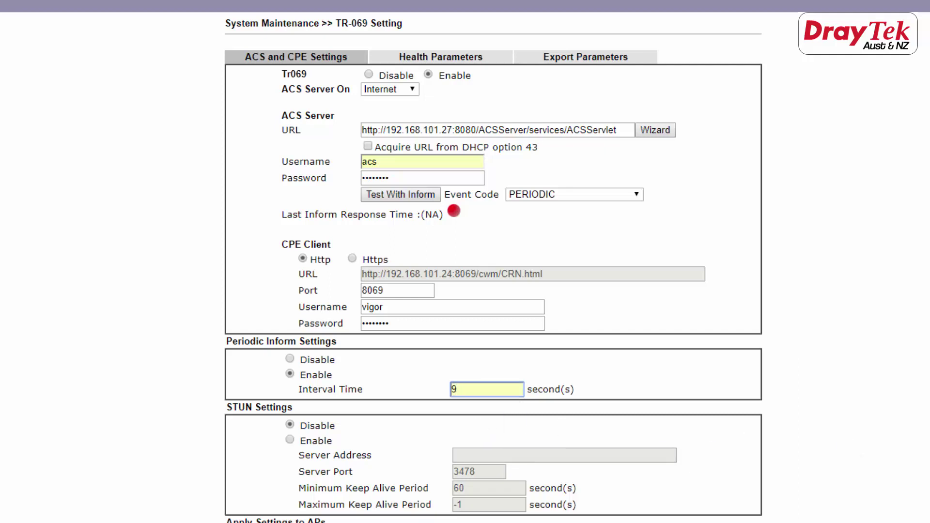
pyautogui.scroll(-4, 493, 267)
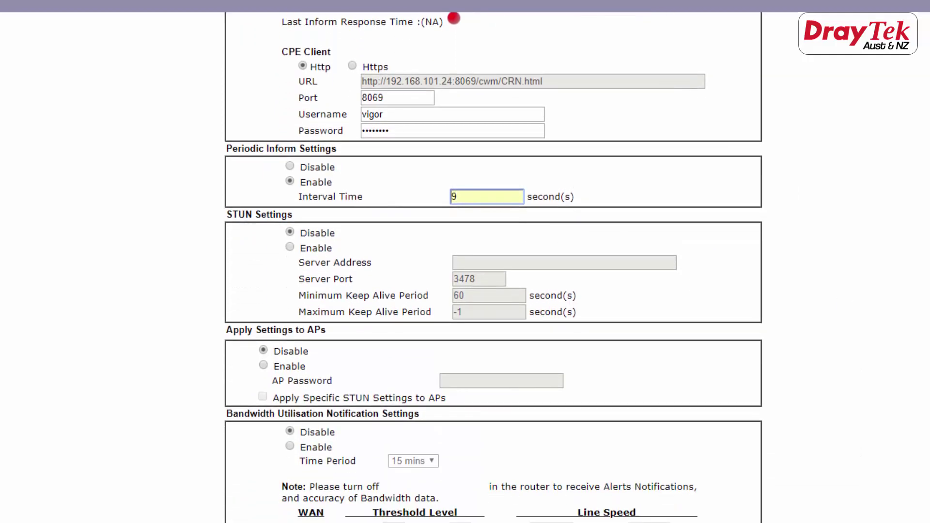
pyautogui.press('Return')
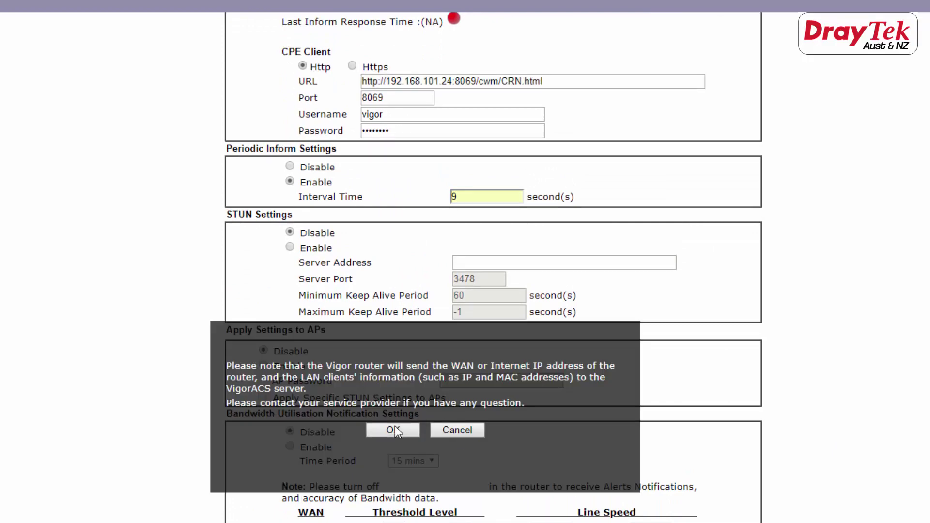
# Accept the VigorACS notice and run Test With Inform against the ACS server.
pyautogui.click(394, 430)
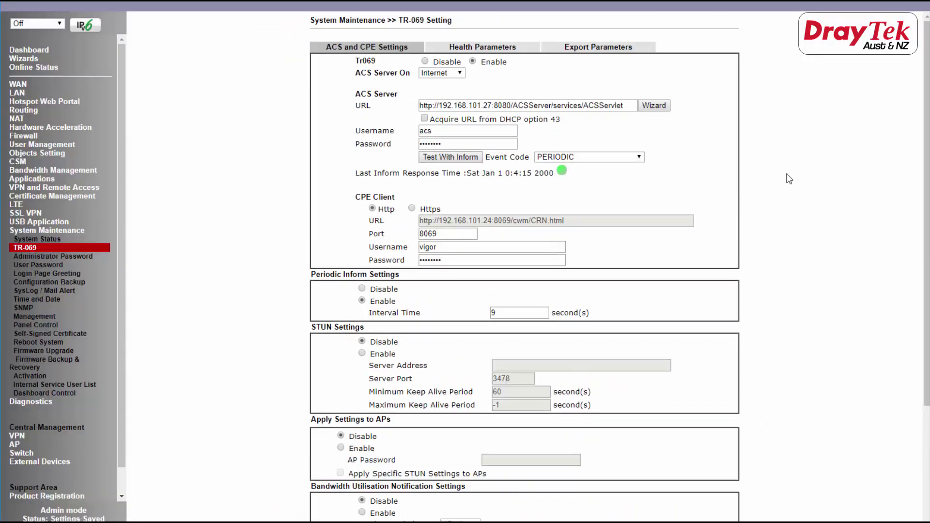
pyautogui.click(457, 158)
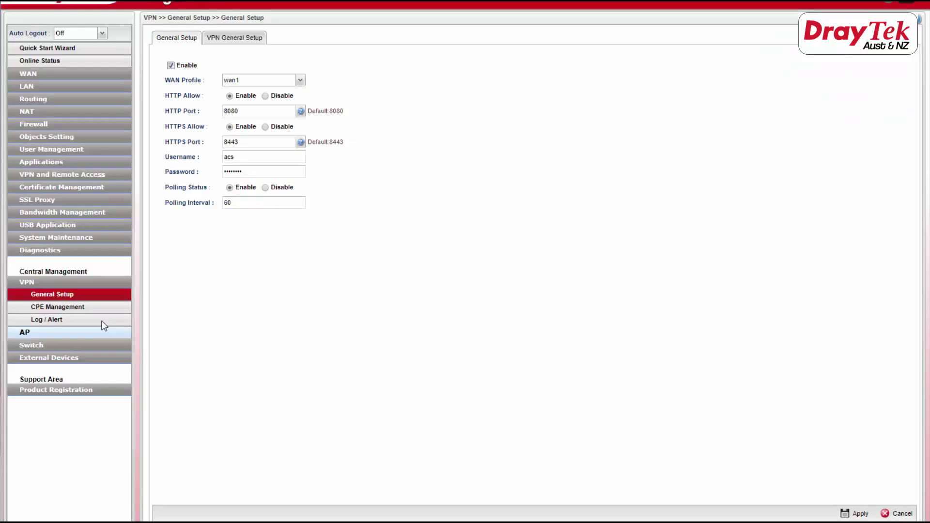
# Open Central Management > VPN > CPE Management on the Vigor3900.
pyautogui.click(81, 311)
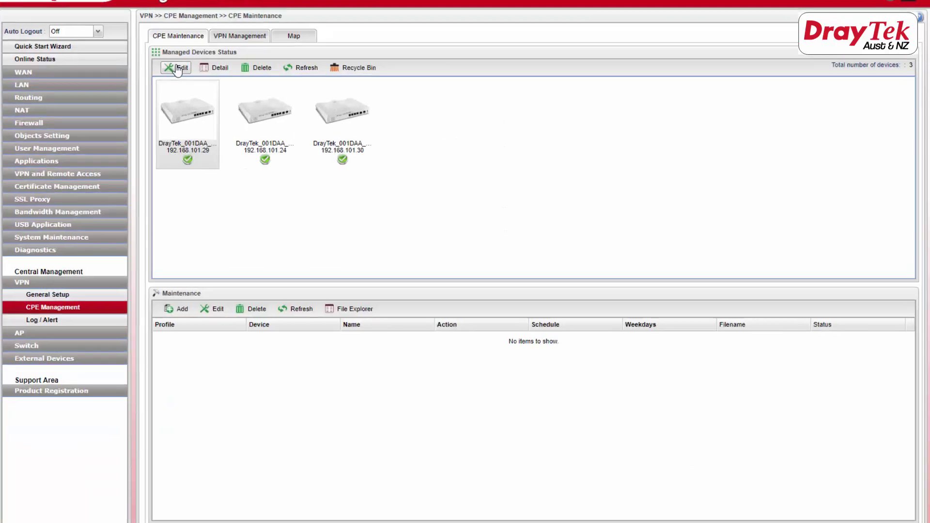
# Edit device 192.168.101.29 with Name 2926-A and Location Sydney, and apply.
pyautogui.click(174, 68)
pyautogui.click(460, 180)
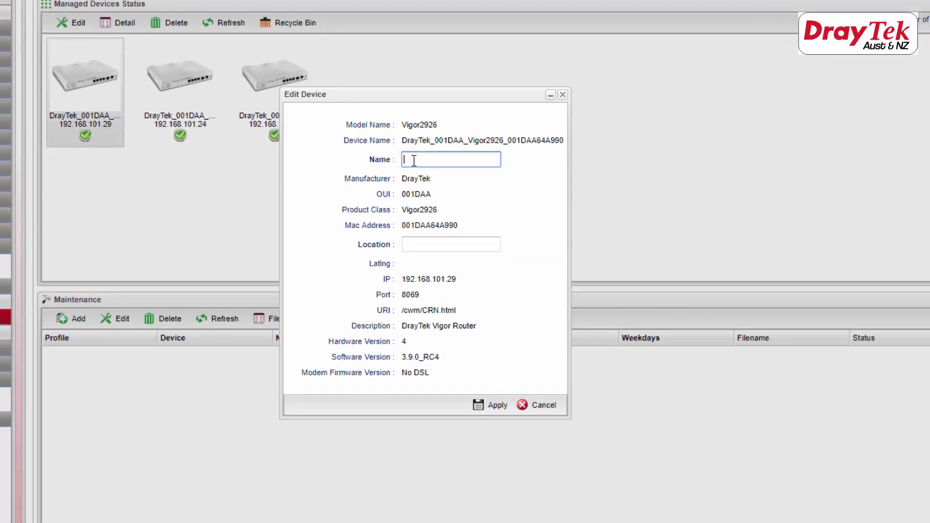
pyautogui.write('2926-A')
pyautogui.click(410, 244)
pyautogui.write('Sydney')
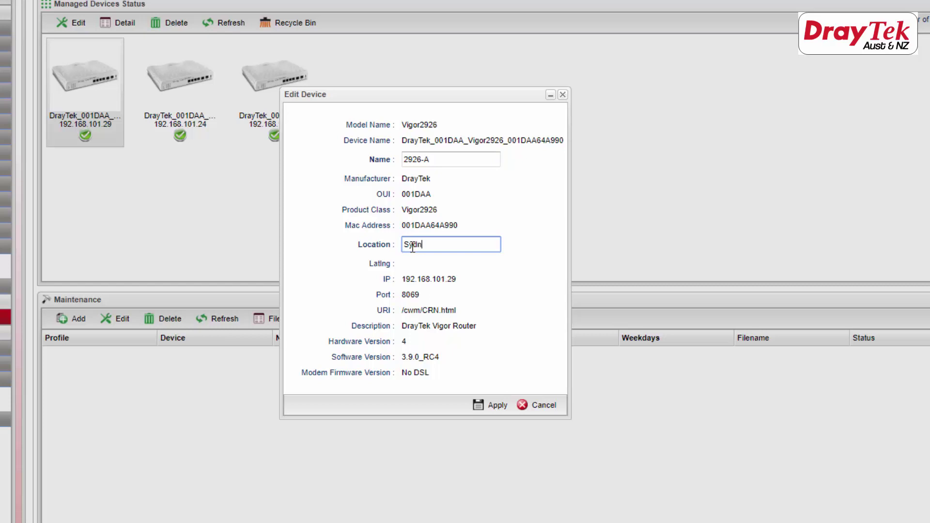
pyautogui.click(492, 407)
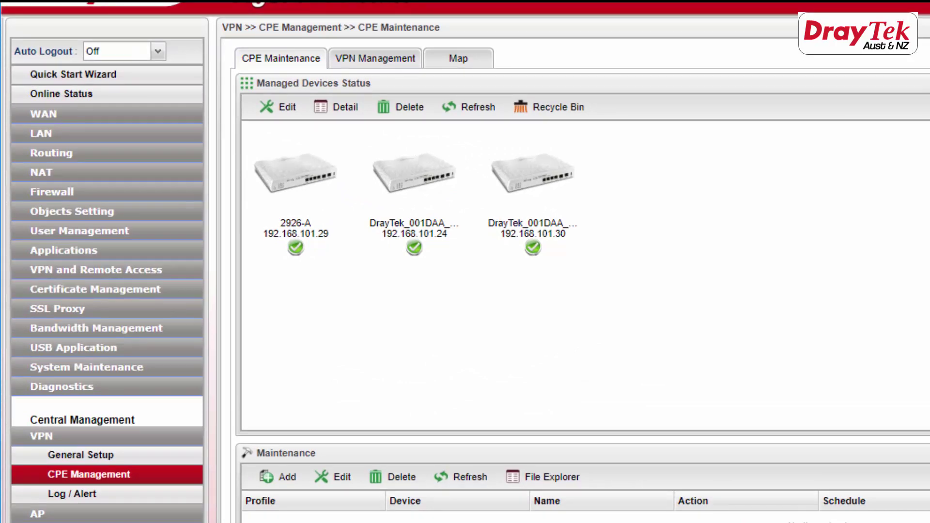
# From VPN Management, start and confirm an IPsec tunnel to 2926-A, then check Connected Devices.
pyautogui.click(395, 63)
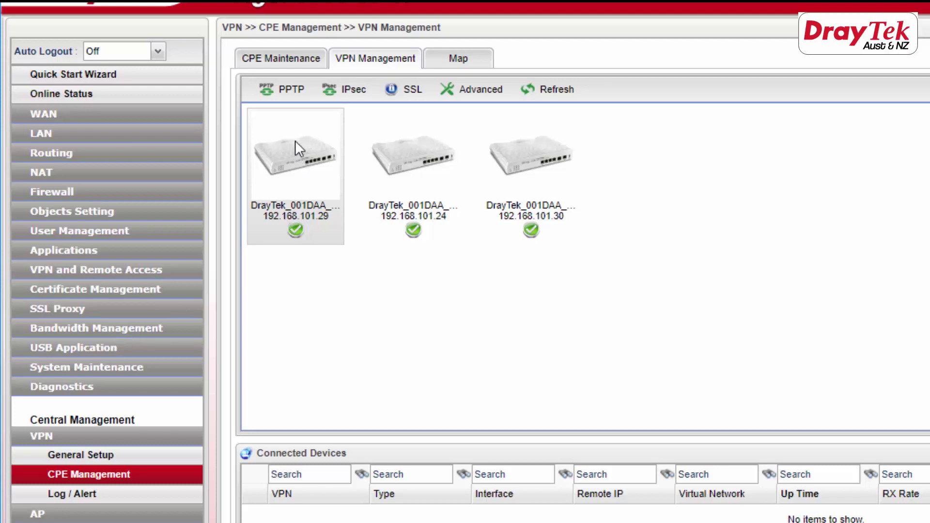
pyautogui.click(347, 95)
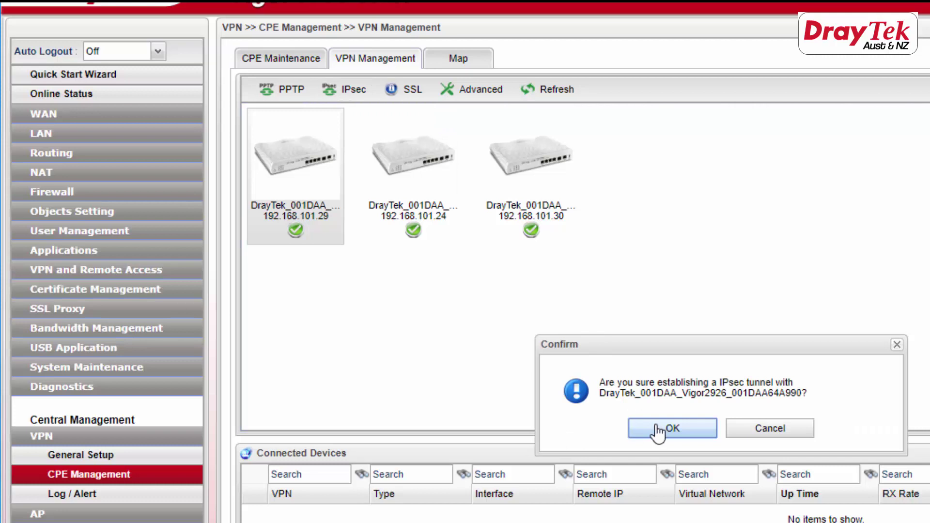
pyautogui.click(659, 431)
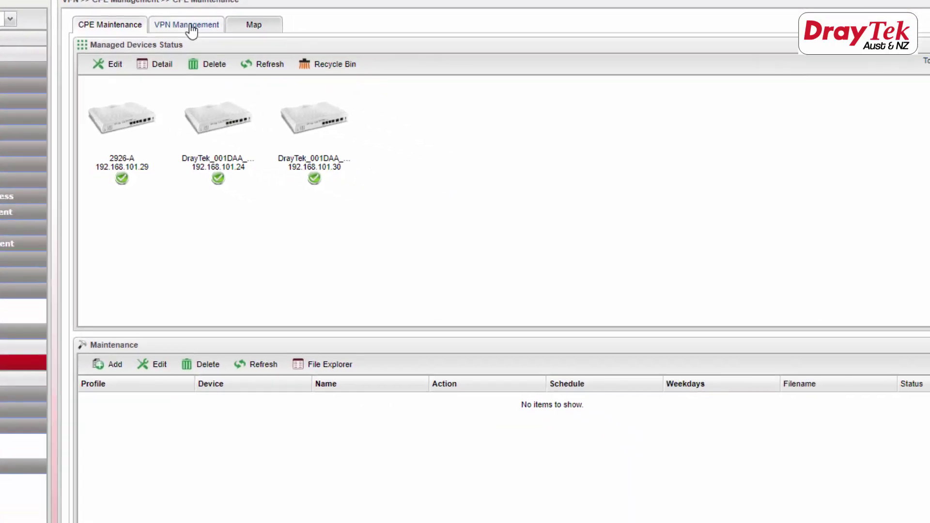
pyautogui.click(377, 59)
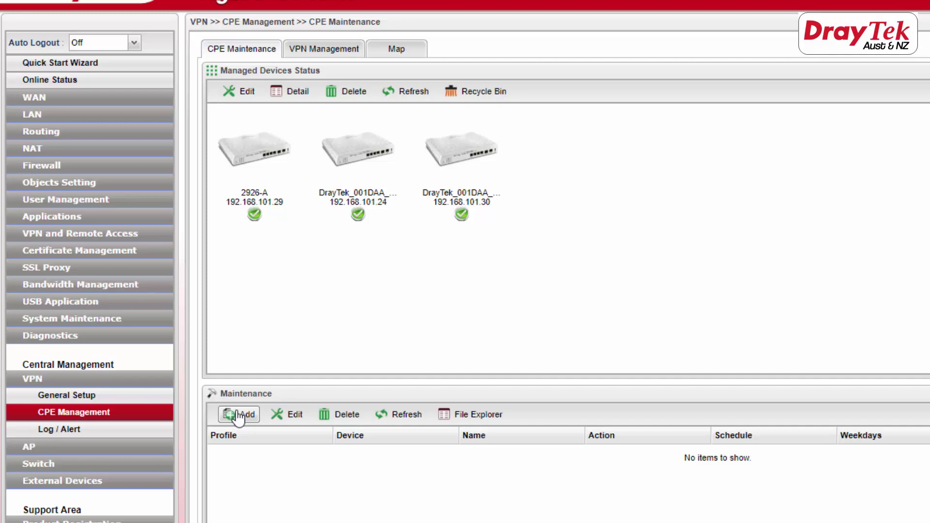
# Add a 'backup' Configuration Backup job for 2926-A saving to file 2926-a, and apply it.
pyautogui.click(242, 141)
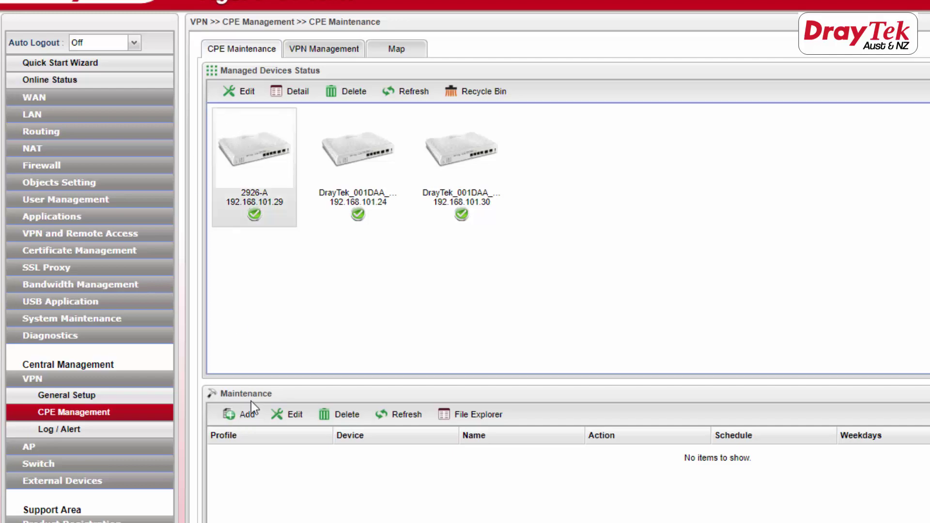
pyautogui.click(248, 414)
pyautogui.write('backu')
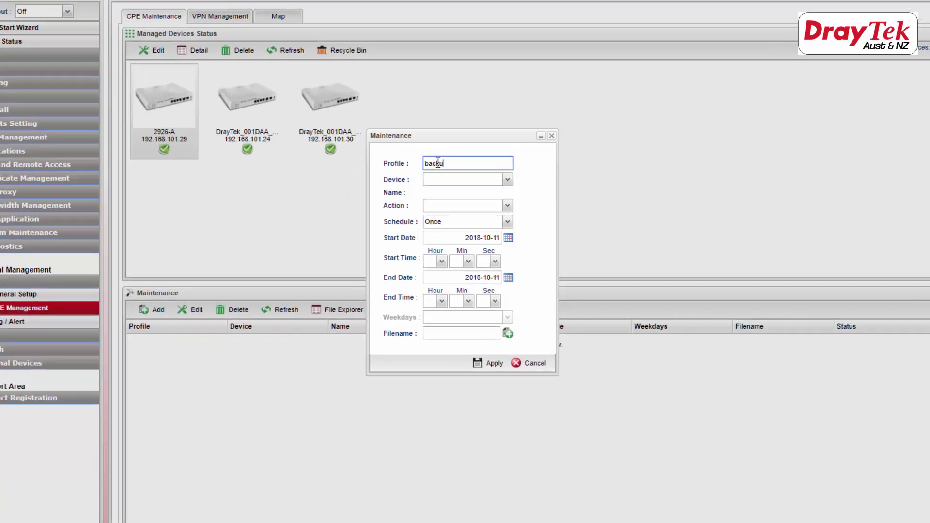
pyautogui.write('p')
pyautogui.click(507, 179)
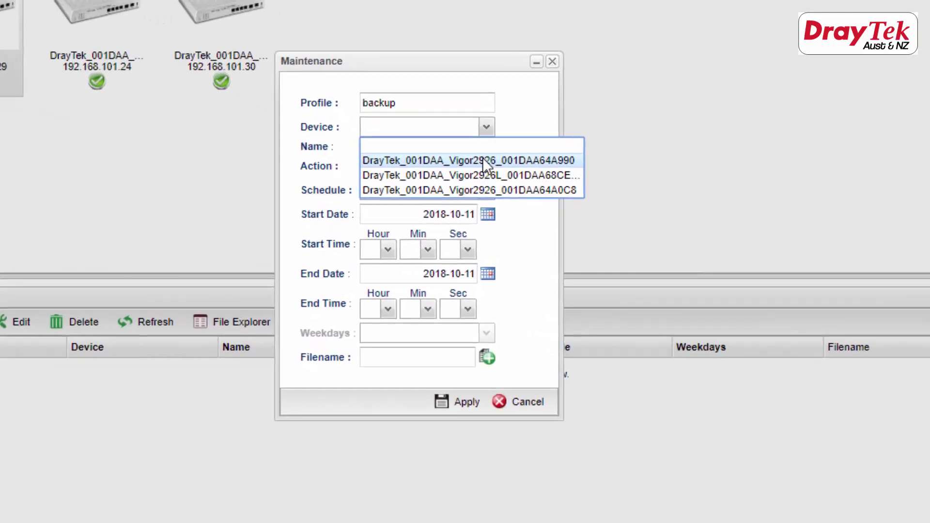
pyautogui.click(482, 160)
pyautogui.click(486, 167)
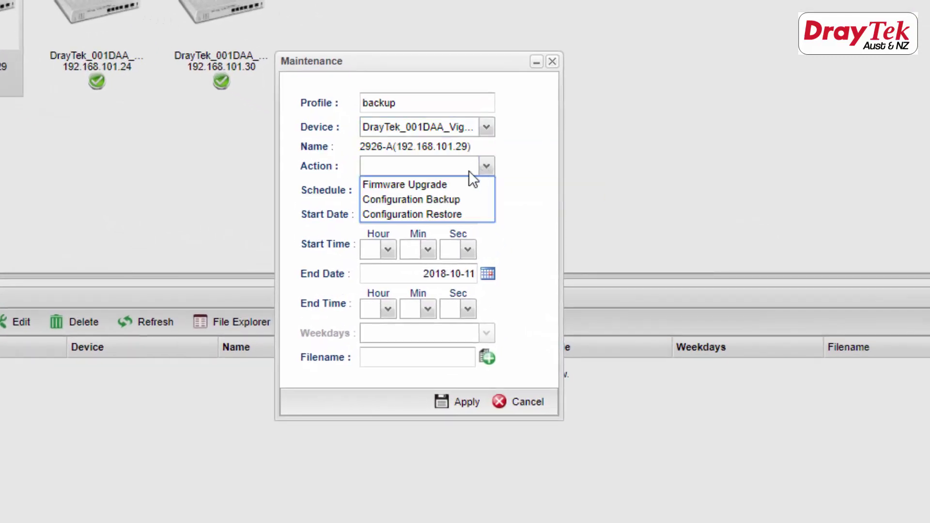
pyautogui.click(453, 199)
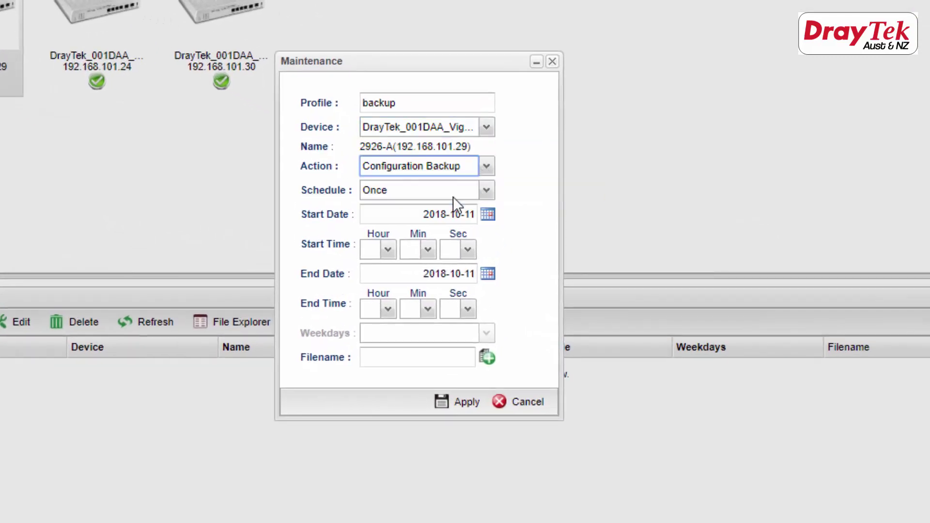
pyautogui.click(412, 361)
pyautogui.write('2926-a')
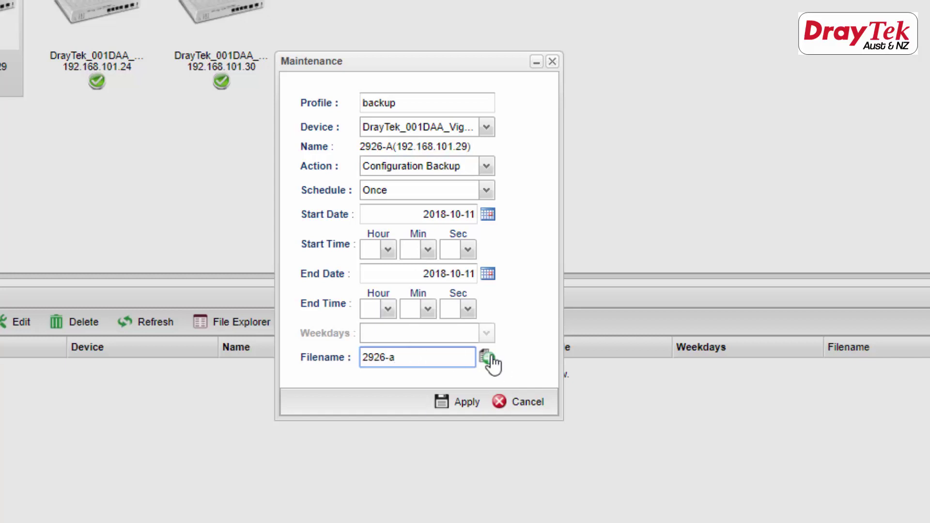
pyautogui.click(463, 402)
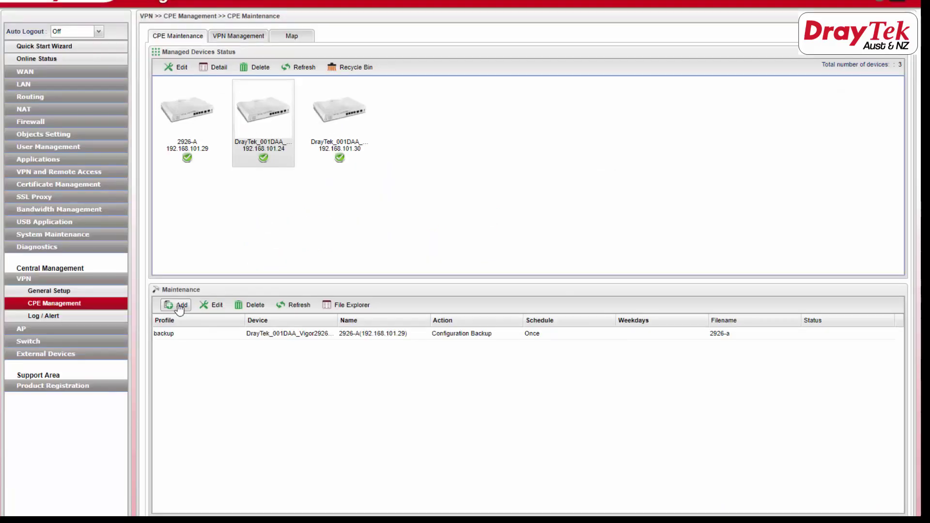
# Add a second maintenance job and begin entering its profile name, backup2.
pyautogui.click(180, 307)
pyautogui.click(437, 171)
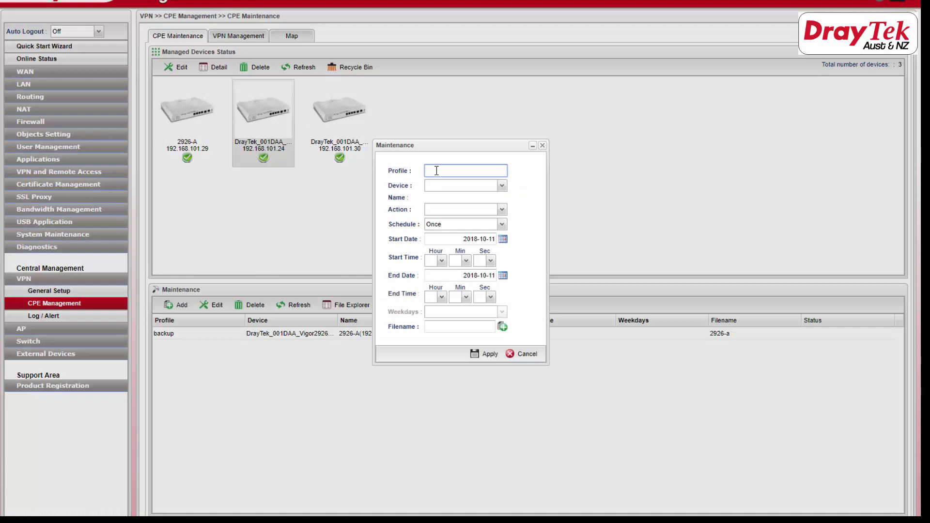
pyautogui.write('backup2')
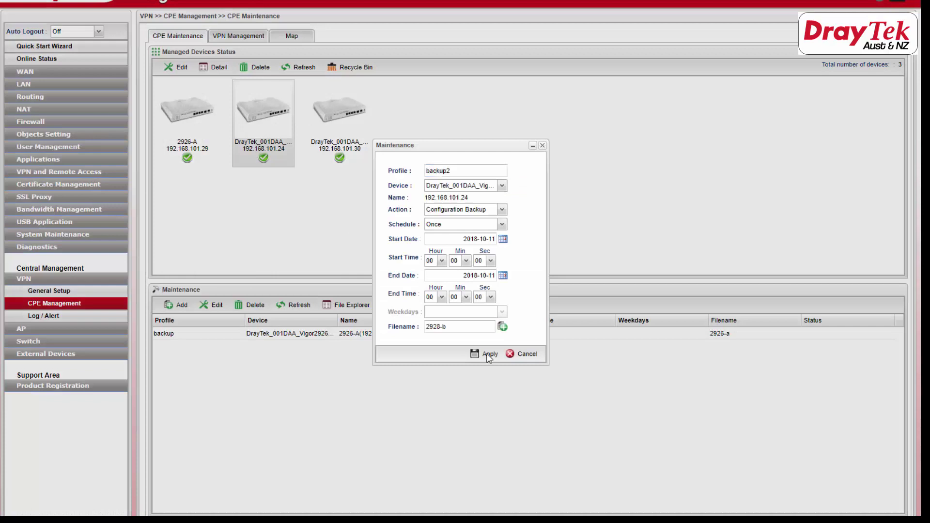